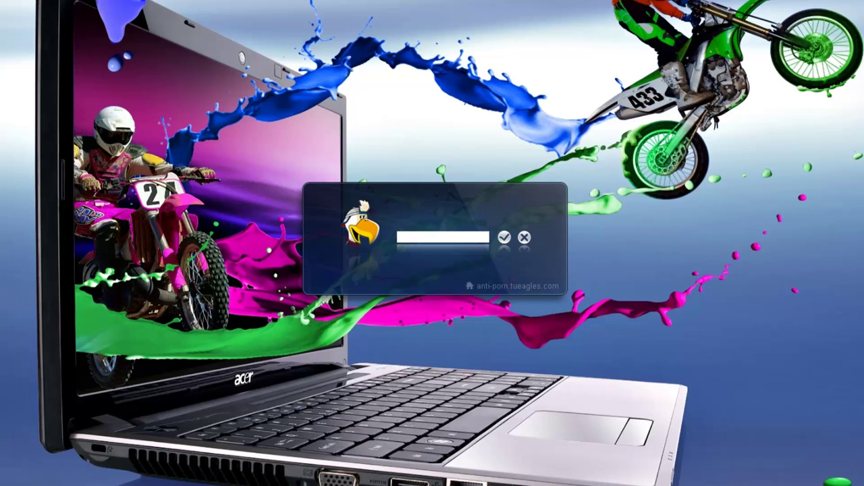
- Enter the access password and unlock the filter settings
{"action": "type", "text": "***"}
{"action": "left_click", "coordinate": [515, 236]}
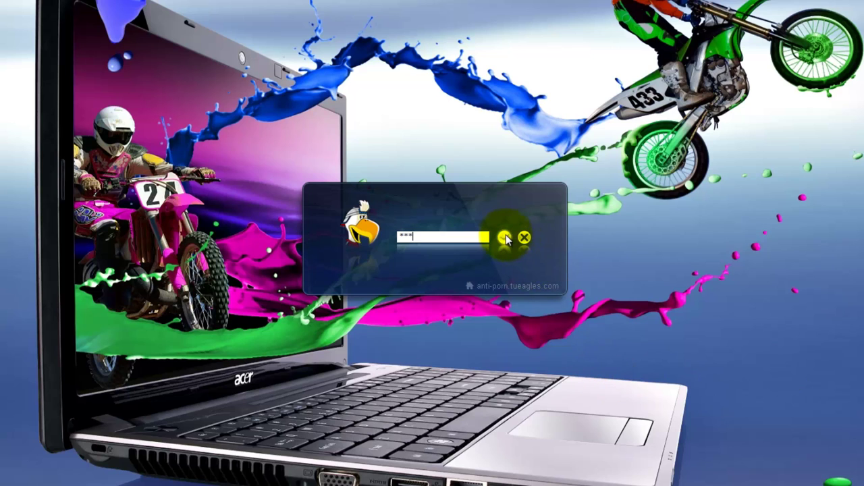
{"action": "left_click", "coordinate": [511, 237]}
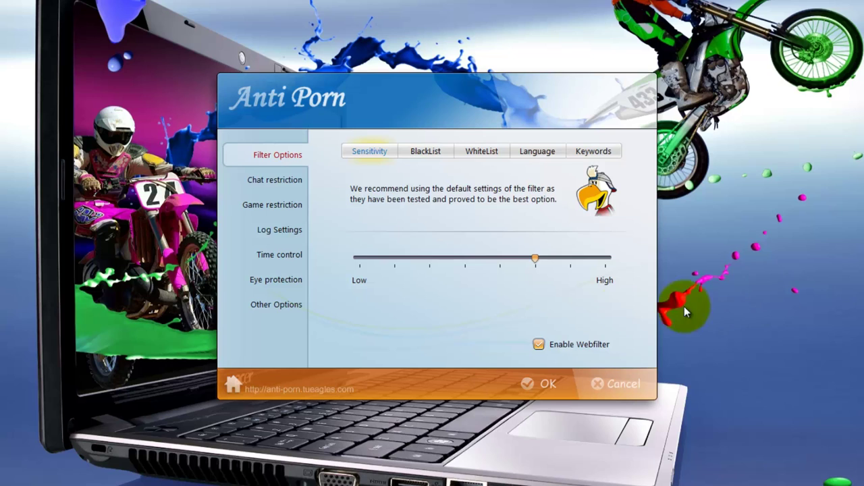
{"action": "mouse_move", "coordinate": [537, 258]}
{"action": "left_mouse_down"}
{"action": "mouse_move", "coordinate": [353, 269]}
{"action": "mouse_move", "coordinate": [617, 259]}
{"action": "mouse_move", "coordinate": [546, 262]}
{"action": "left_mouse_up"}
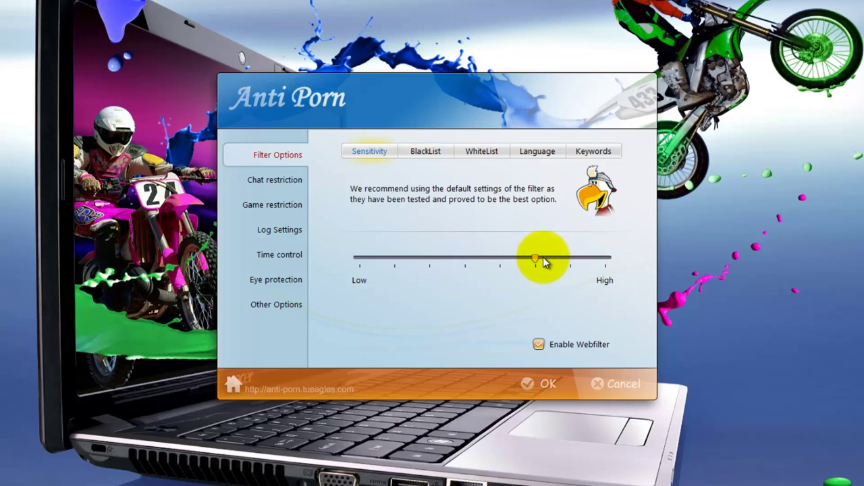
{"action": "left_click", "coordinate": [426, 153]}
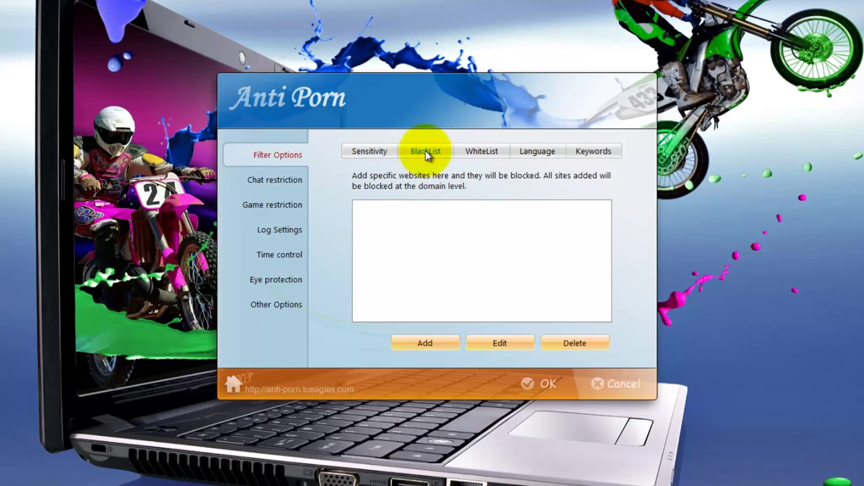
{"action": "left_click", "coordinate": [425, 343]}
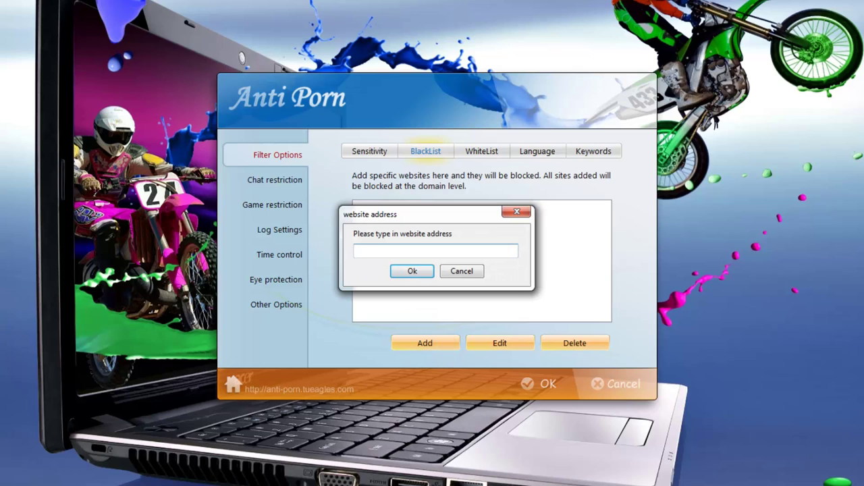
{"action": "type", "text": "www.porno.com"}
{"action": "left_click", "coordinate": [410, 272]}
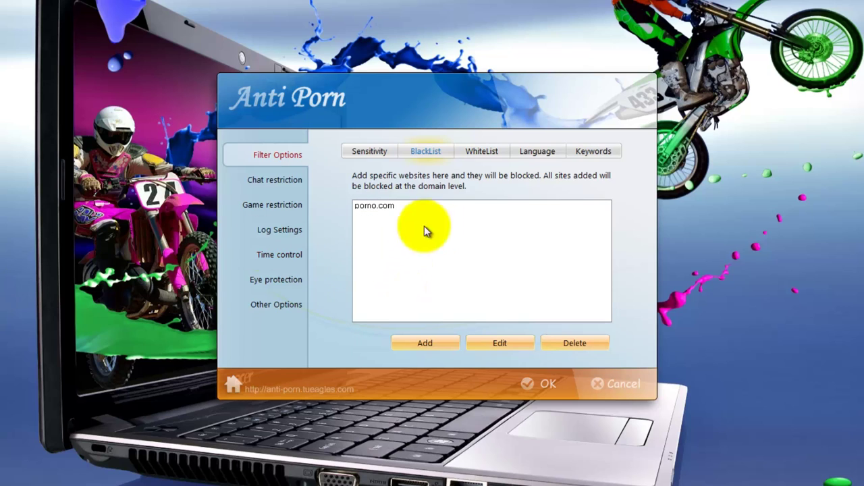
{"action": "left_click", "coordinate": [480, 152]}
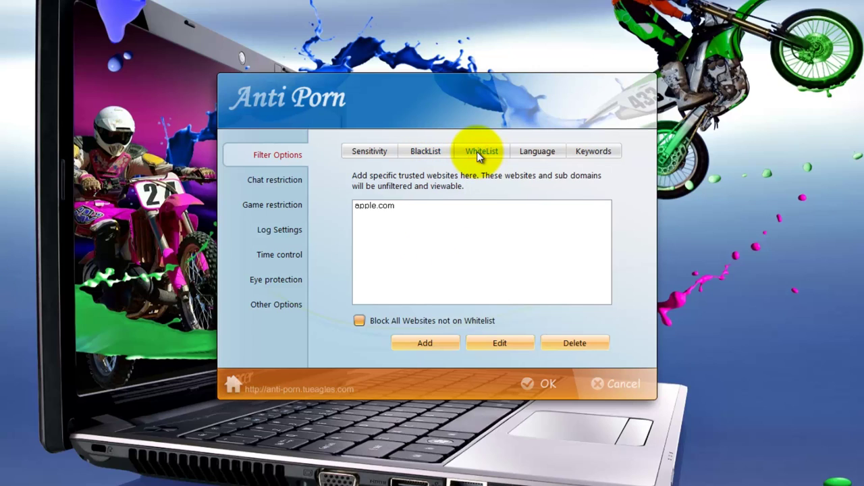
{"action": "left_click", "coordinate": [426, 345]}
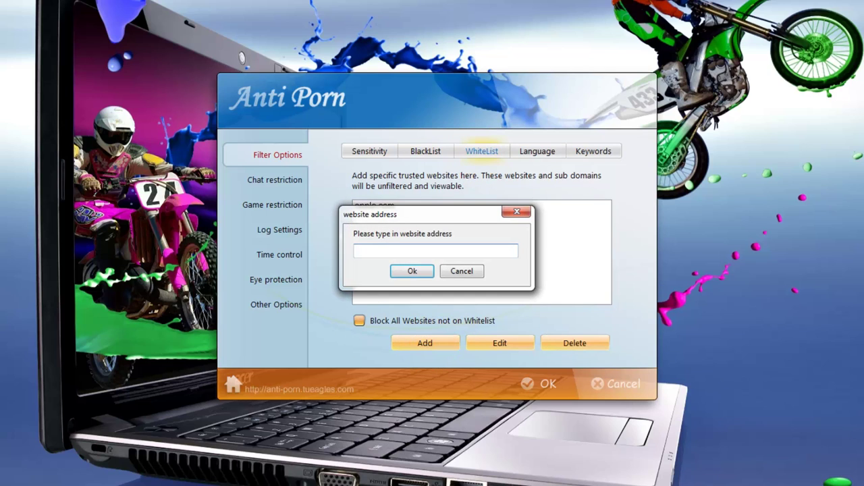
{"action": "type", "text": "www.softpedia.com"}
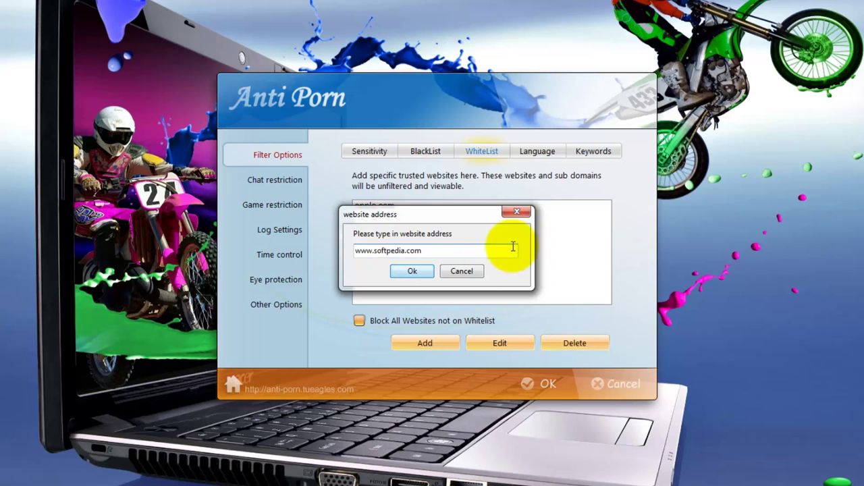
{"action": "left_click", "coordinate": [403, 273]}
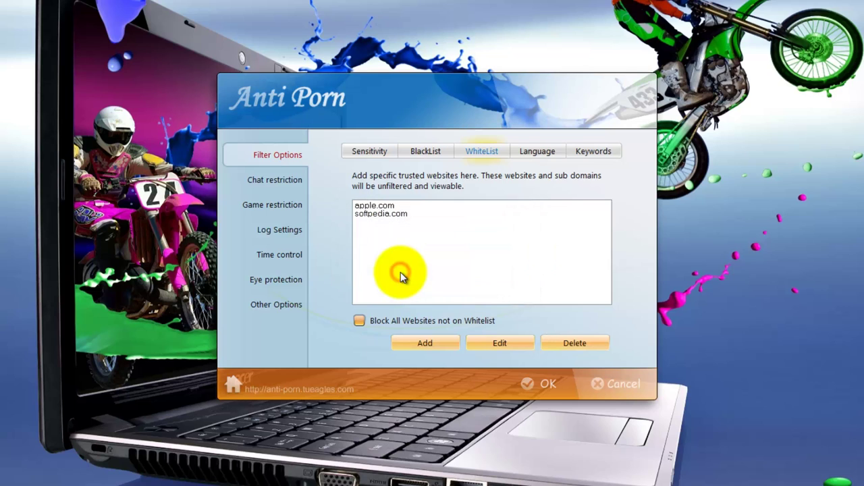
- Review the filtered languages and add "porno" as a blocked keyword
{"action": "left_click", "coordinate": [538, 153]}
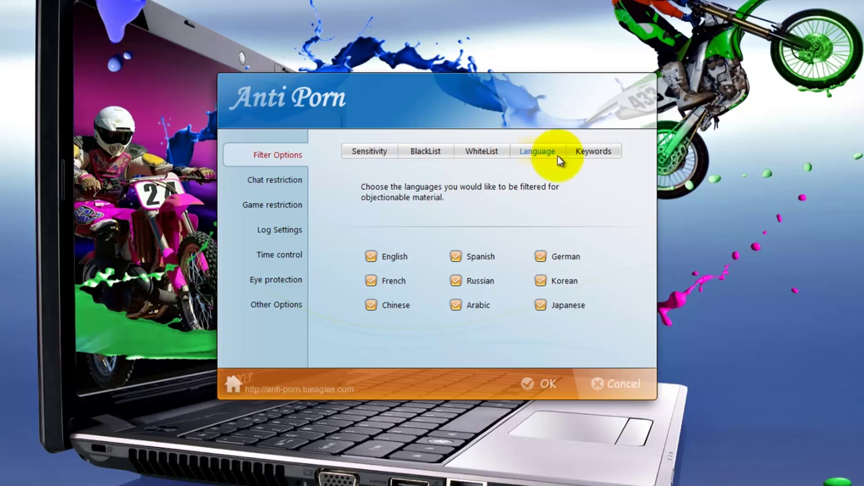
{"action": "left_click", "coordinate": [591, 152]}
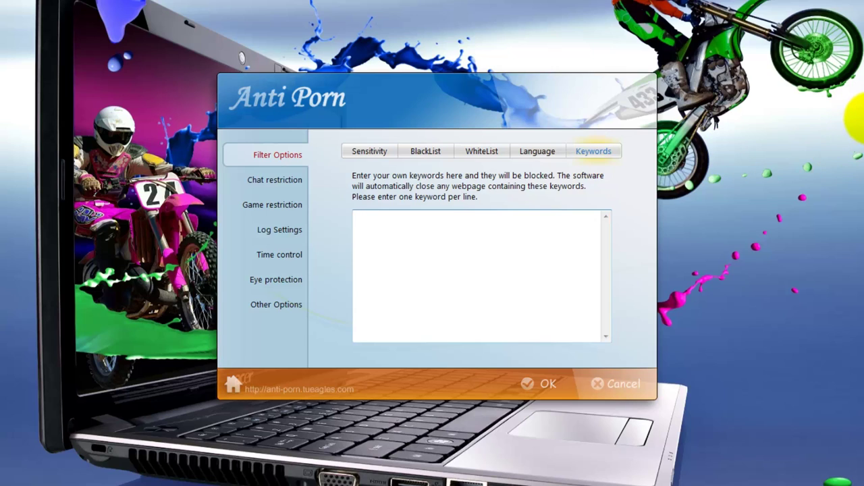
{"action": "type", "text": "porno"}
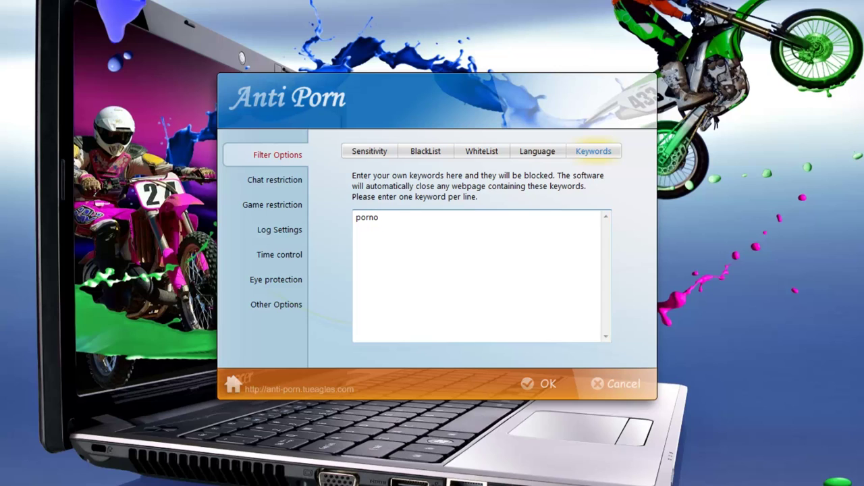
- Restrict all listed chat tools: AOL Instant Messenger, ICQ, Skype, Windows/MSN Messenger, Yahoo messenger, Miranda and QQ
{"action": "left_click", "coordinate": [278, 182]}
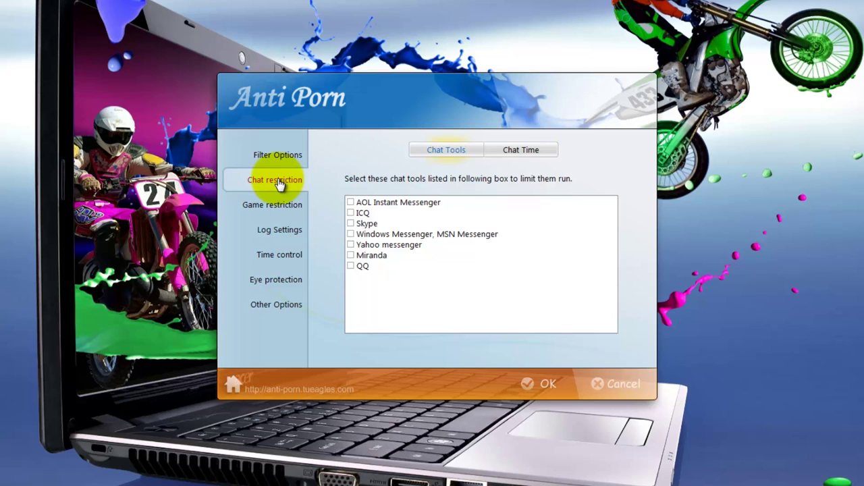
{"action": "left_click", "coordinate": [351, 203]}
{"action": "left_click", "coordinate": [350, 213]}
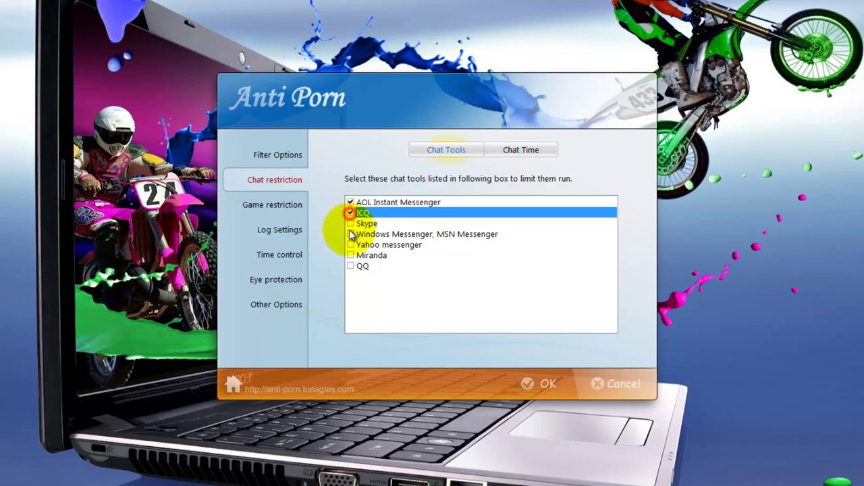
{"action": "left_click", "coordinate": [351, 224]}
{"action": "left_click", "coordinate": [350, 235]}
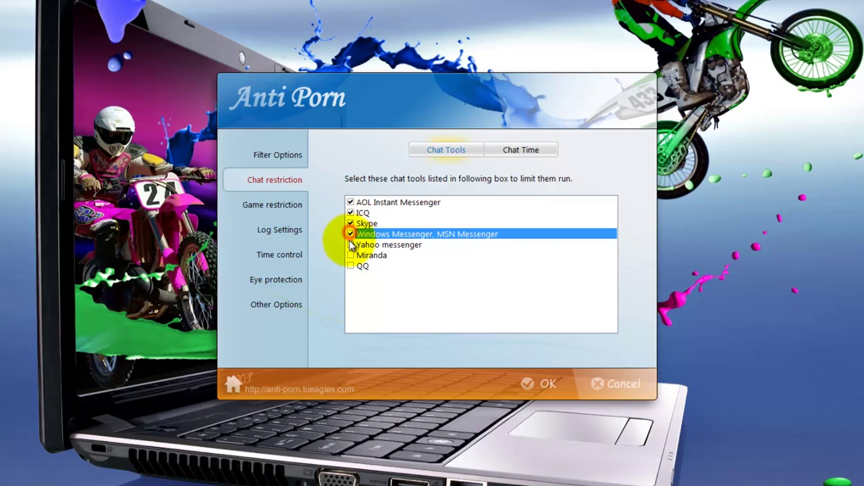
{"action": "left_click", "coordinate": [351, 244]}
{"action": "left_click", "coordinate": [350, 256]}
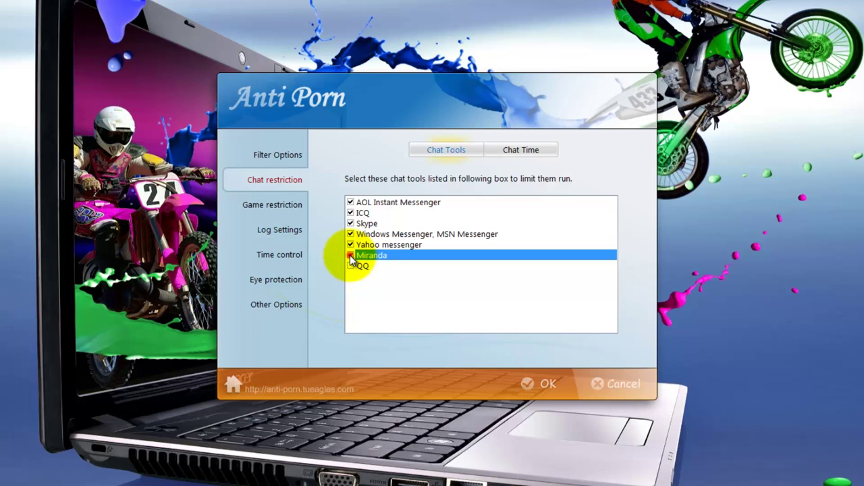
{"action": "left_click", "coordinate": [350, 266]}
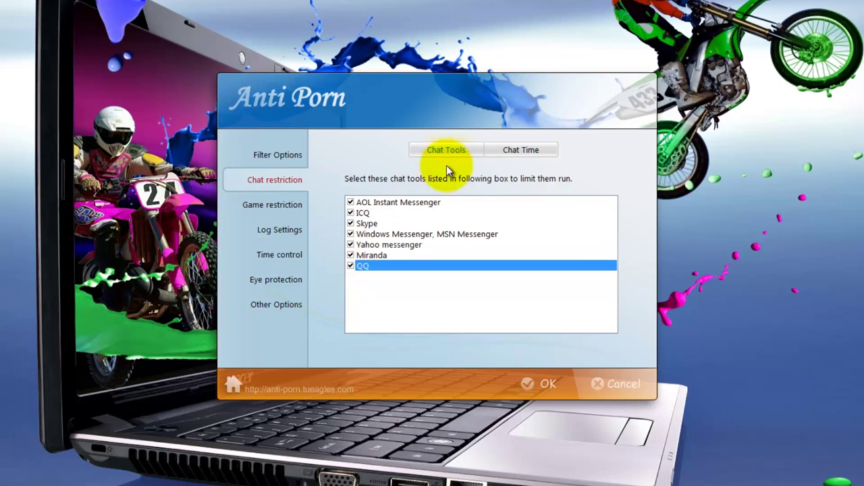
- Allow chatting from about 12:30 to 14:30 on weekdays and about 9:00 to 17:00 on Saturday and Sunday
{"action": "left_click", "coordinate": [517, 151]}
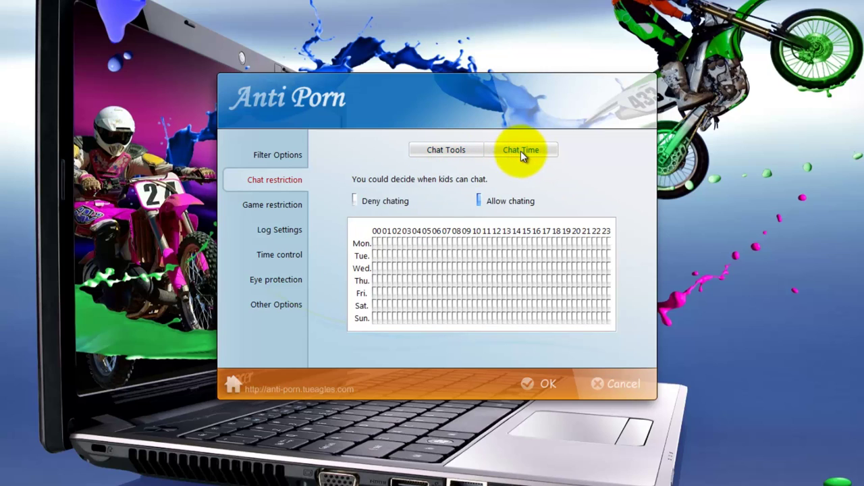
{"action": "left_click", "coordinate": [506, 243]}
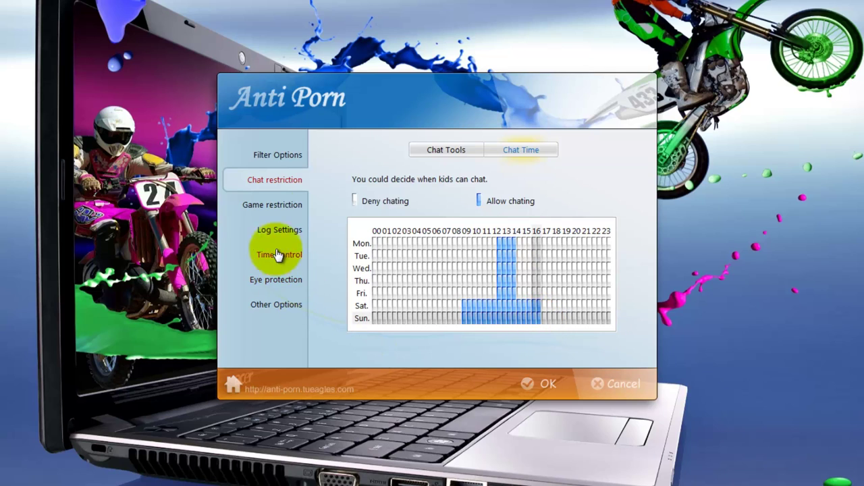
- Allow playing games from about 10:30 to 13:00 on weekdays and about 9:00 to 16:00 on Saturday and Sunday
{"action": "left_click", "coordinate": [266, 206]}
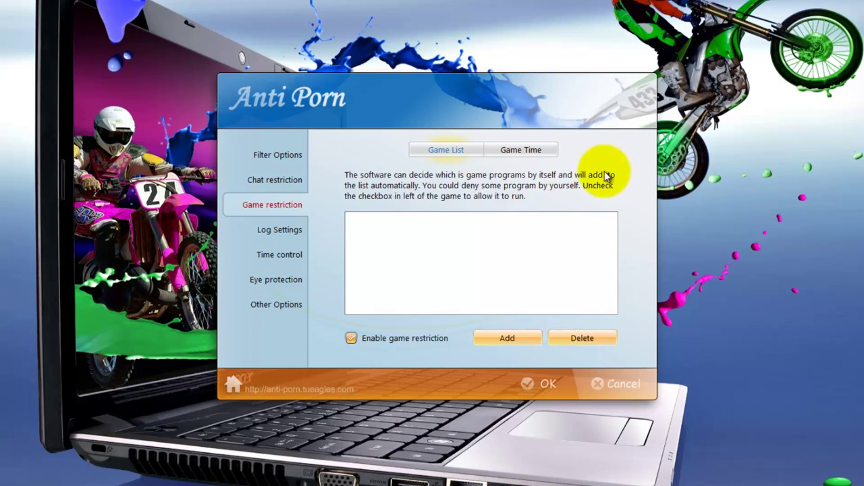
{"action": "left_click", "coordinate": [530, 152]}
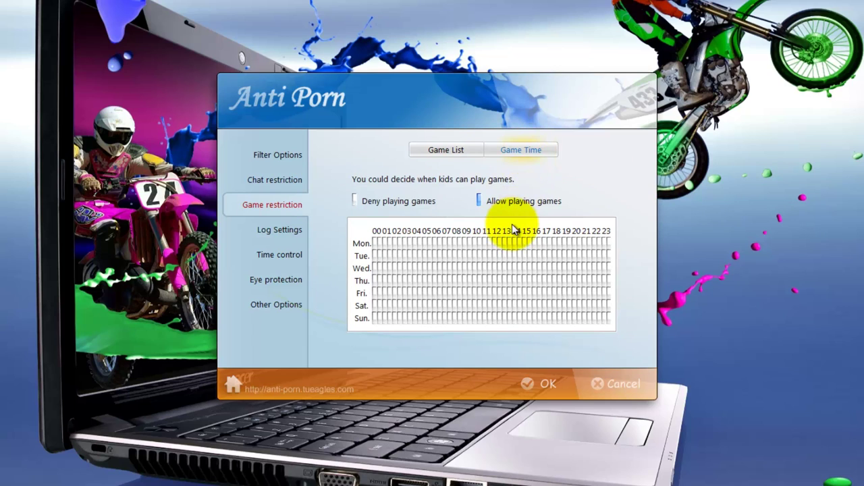
{"action": "left_click", "coordinate": [480, 242]}
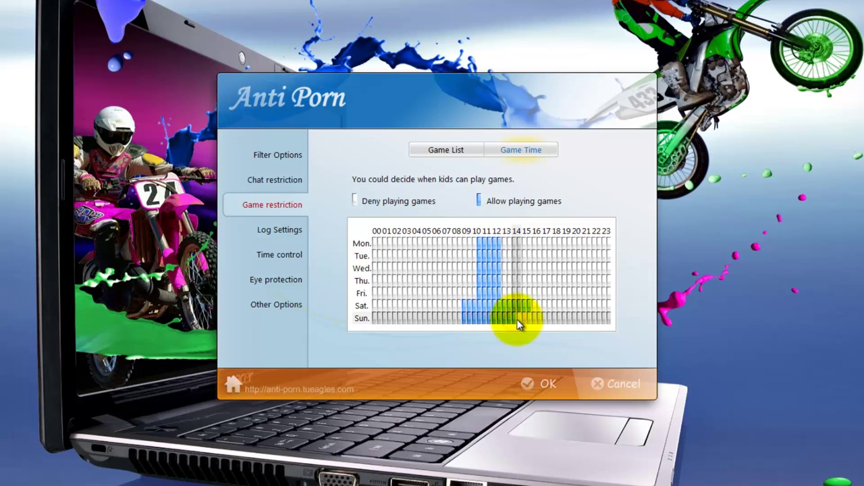
{"action": "left_click_drag", "start_coordinate": [515, 319], "coordinate": [528, 320]}
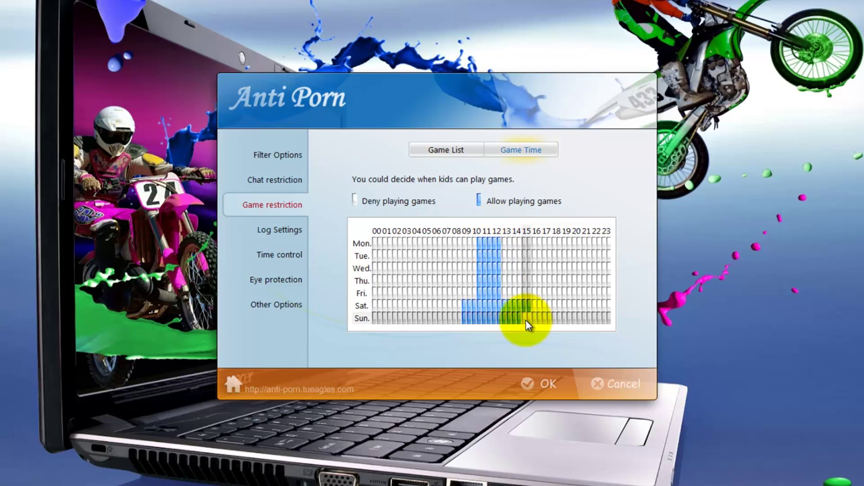
{"action": "left_click", "coordinate": [527, 320]}
- Review the log and PC shutdown settings and enable time control for internet access
{"action": "left_click", "coordinate": [284, 231]}
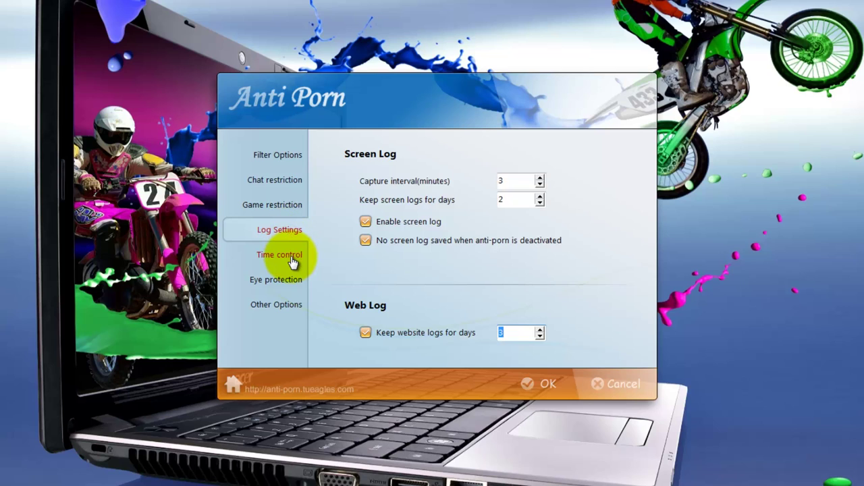
{"action": "left_click", "coordinate": [293, 262]}
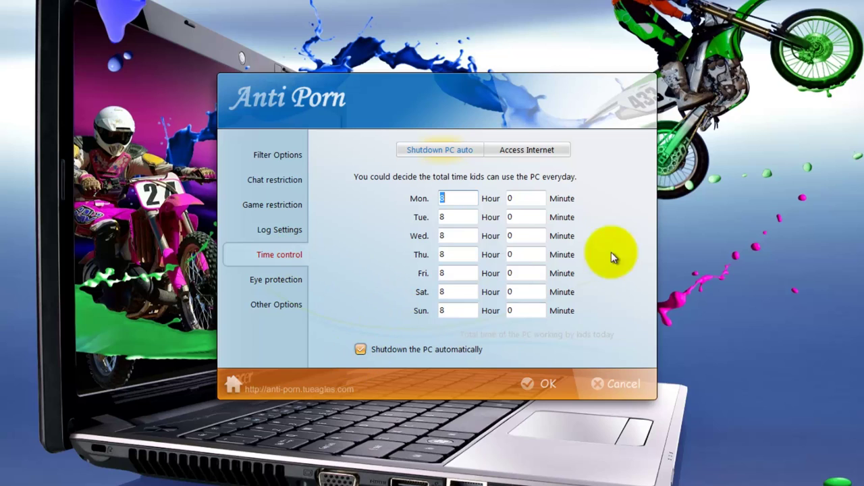
{"action": "left_click", "coordinate": [532, 150]}
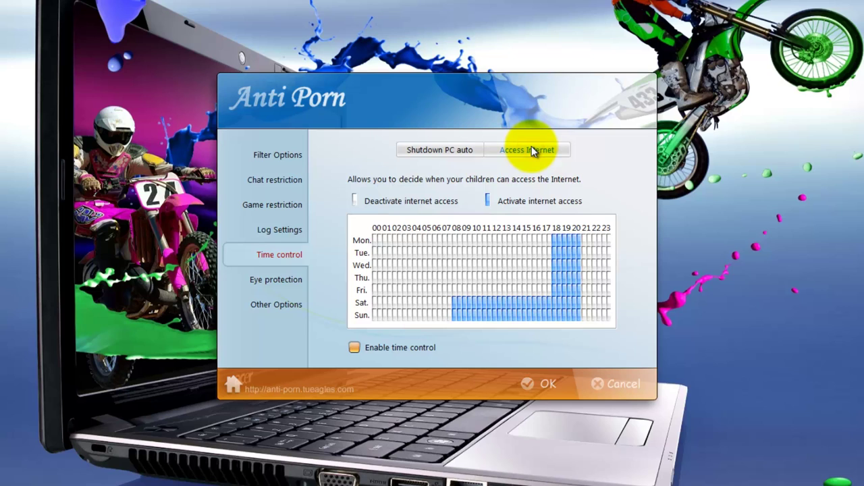
{"action": "left_click", "coordinate": [354, 348]}
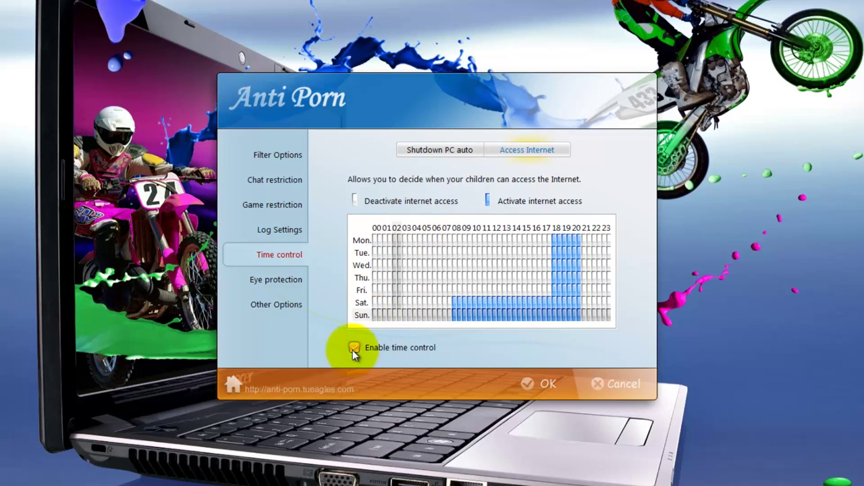
- Enable eye protection for the screen lock breaks
{"action": "left_click", "coordinate": [287, 281]}
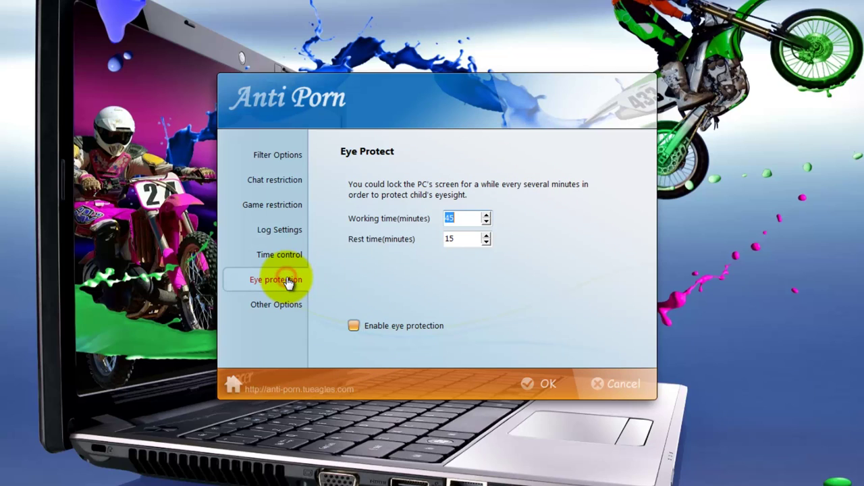
{"action": "left_click", "coordinate": [353, 327]}
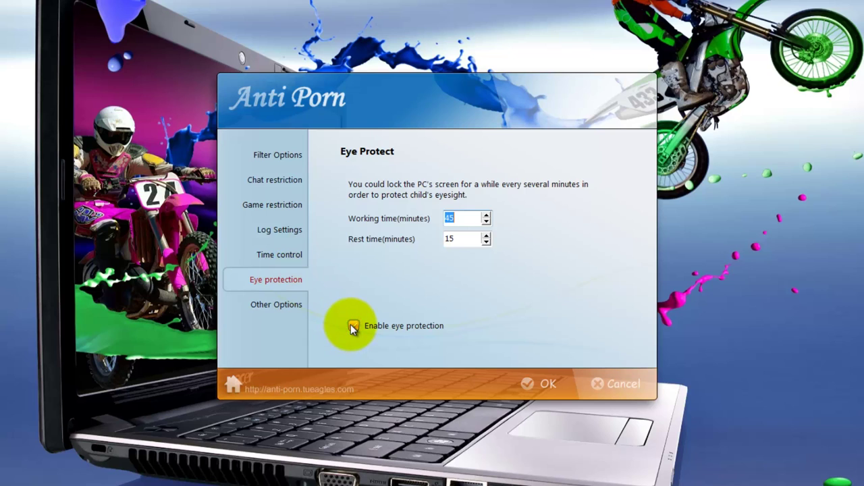
- Look through the password, hiding and uninstall options, and save all the filter settings
{"action": "left_click", "coordinate": [287, 305]}
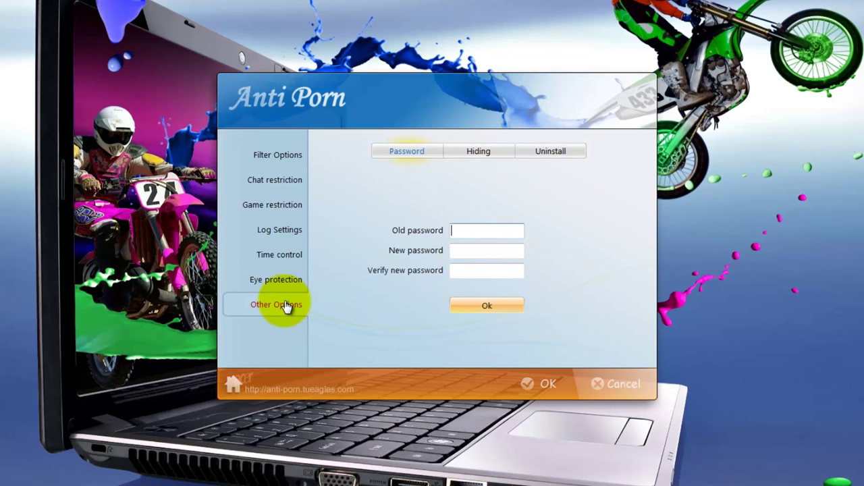
{"action": "left_click", "coordinate": [477, 152]}
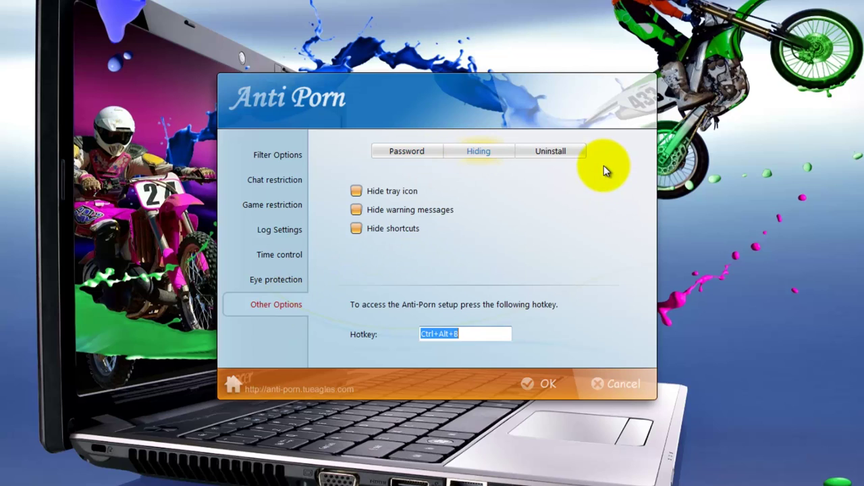
{"action": "left_click", "coordinate": [546, 152]}
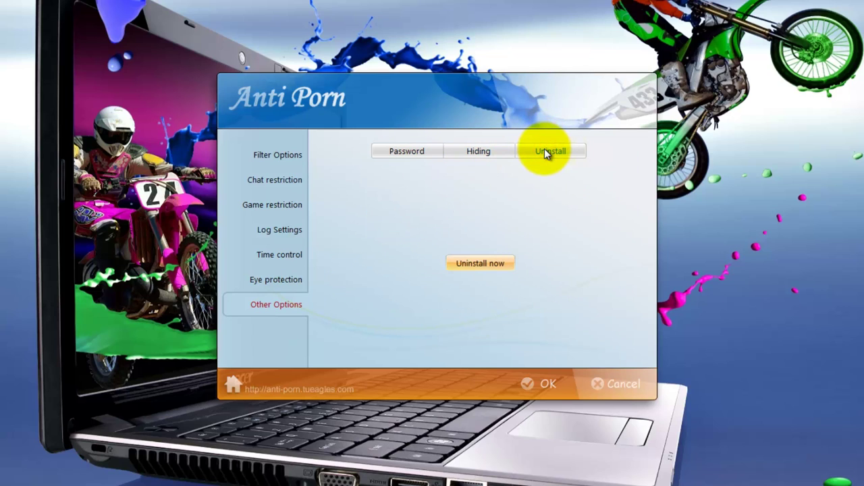
{"action": "left_click", "coordinate": [263, 160]}
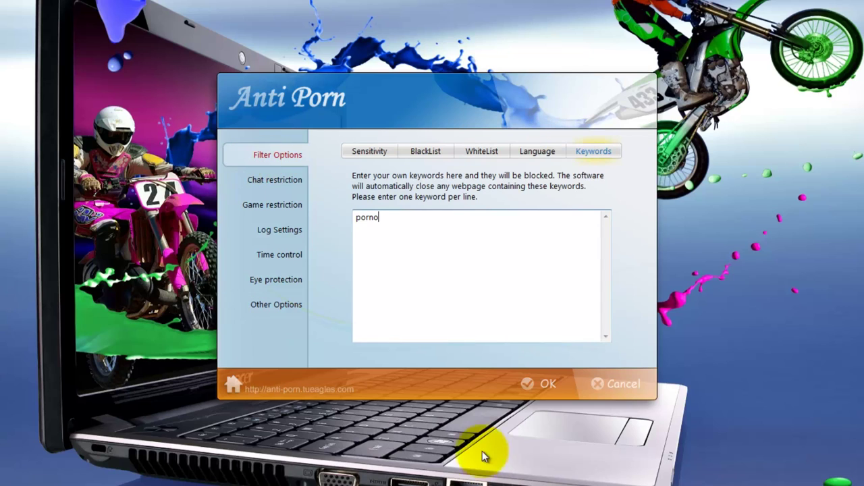
{"action": "left_click", "coordinate": [548, 386]}
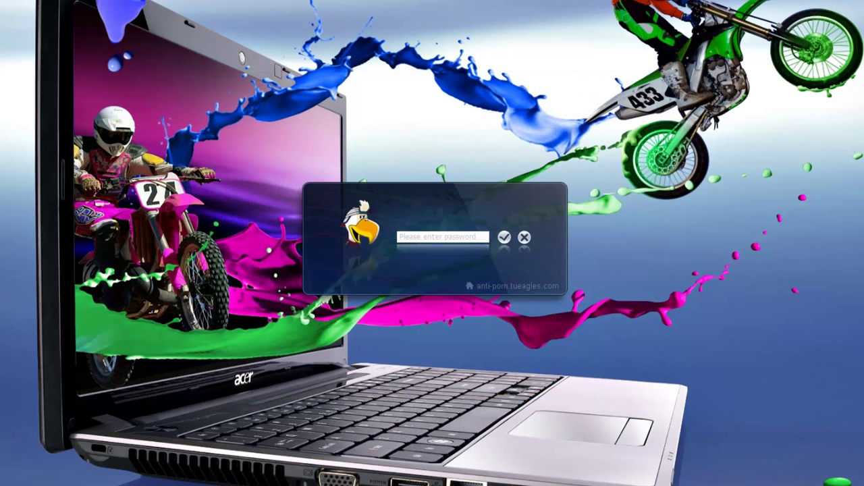
- Enter the parental control password and unlock the program's main controls
{"action": "left_click", "coordinate": [440, 234]}
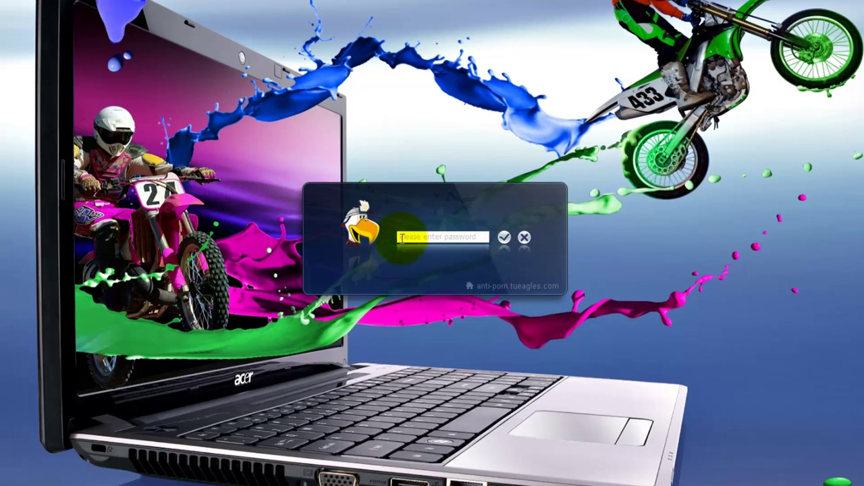
{"action": "left_click", "coordinate": [401, 237]}
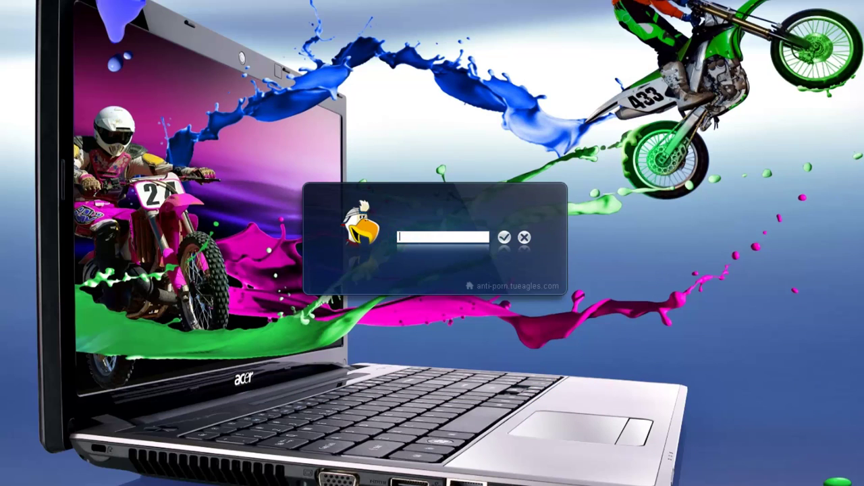
{"action": "type", "text": "***"}
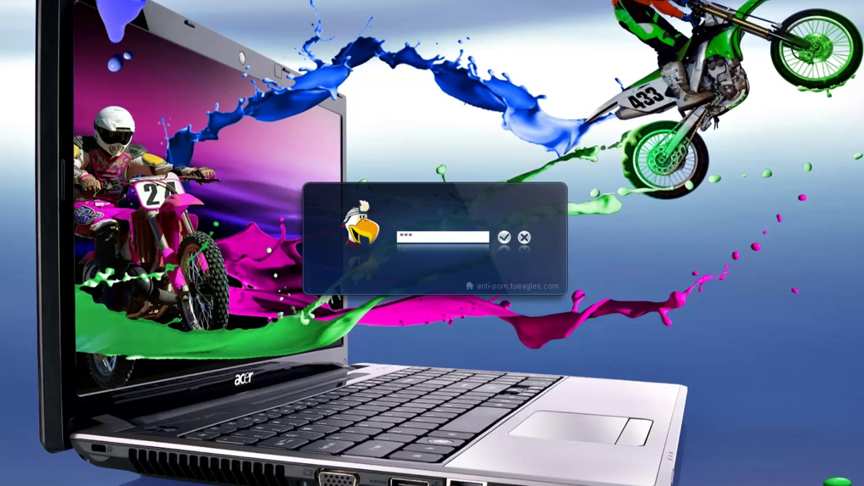
{"action": "left_click", "coordinate": [505, 237]}
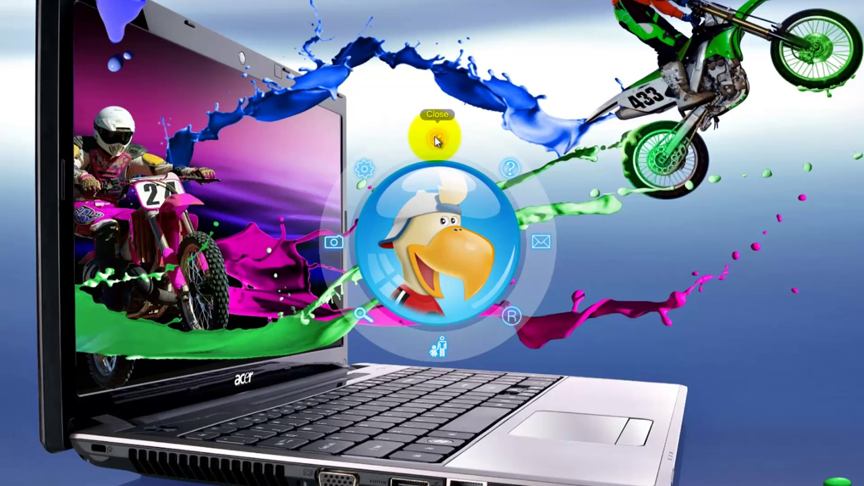
- Look at the program's help introduction and the registration key dialog, closing each one without registering
{"action": "left_click", "coordinate": [515, 169]}
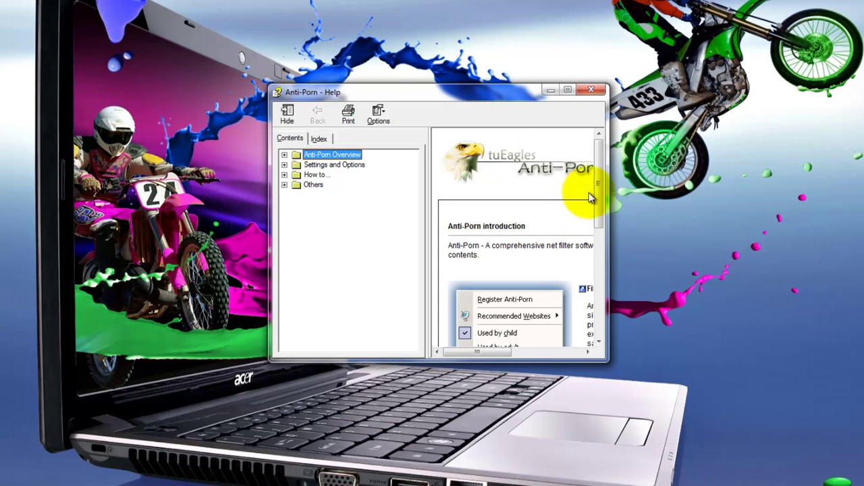
{"action": "left_click_drag", "start_coordinate": [597, 182], "coordinate": [609, 158]}
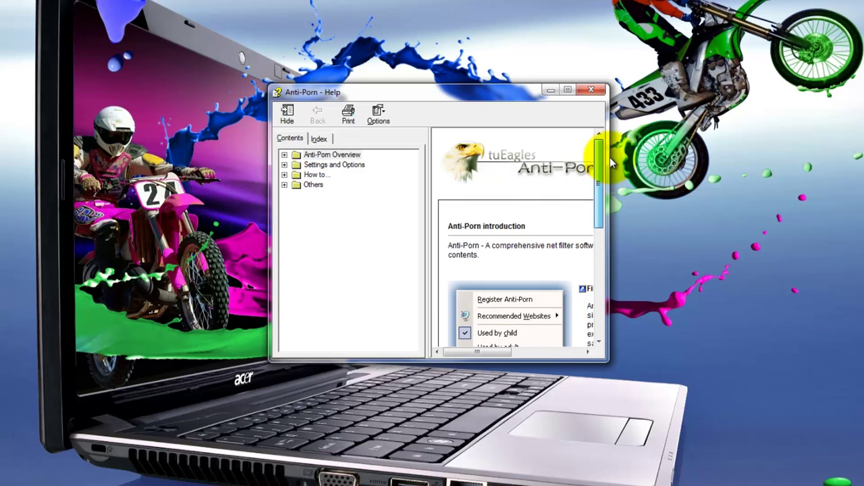
{"action": "left_click", "coordinate": [591, 89]}
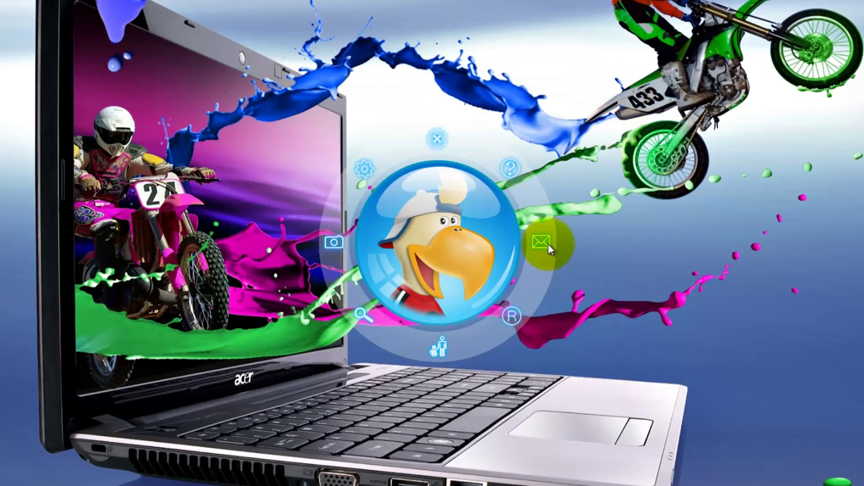
{"action": "left_click", "coordinate": [511, 319]}
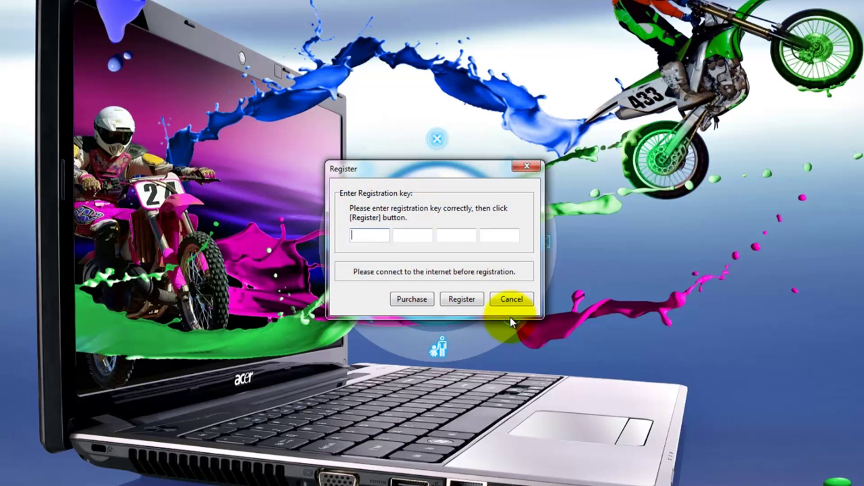
{"action": "left_click", "coordinate": [528, 167]}
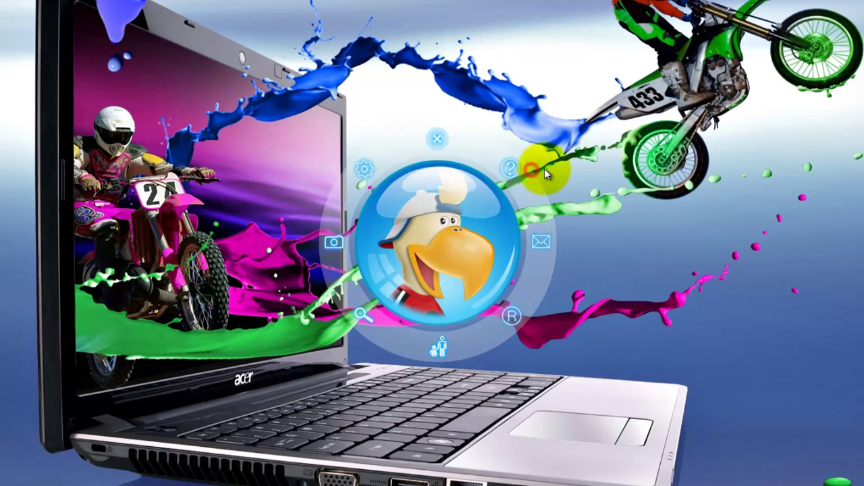
- Switch to parent mode and back to child mode, and view the history of visited URLs
{"action": "left_click", "coordinate": [440, 350]}
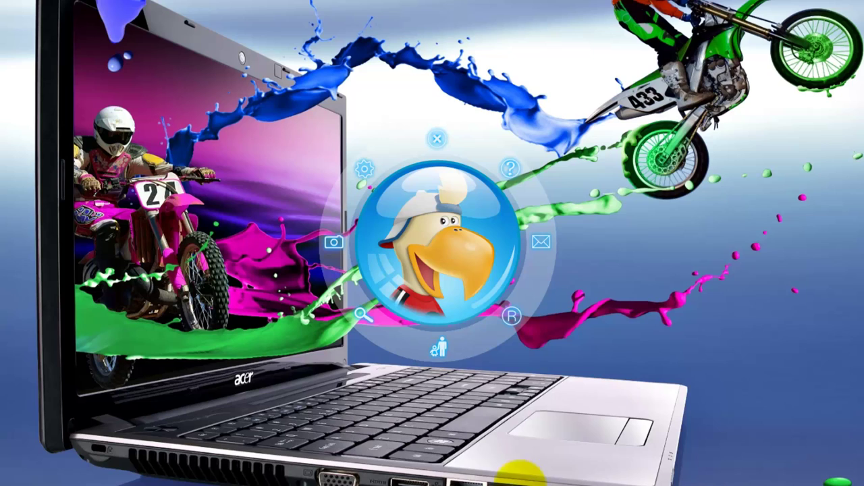
{"action": "left_click", "coordinate": [440, 349]}
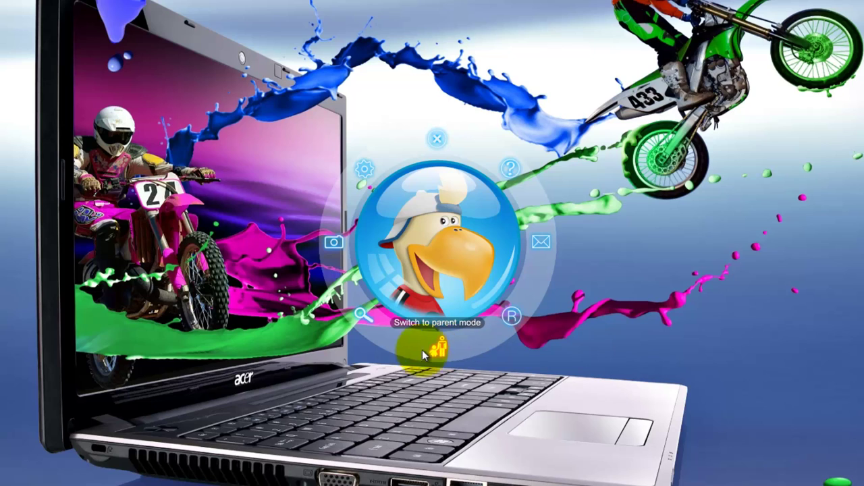
{"action": "left_click", "coordinate": [362, 316]}
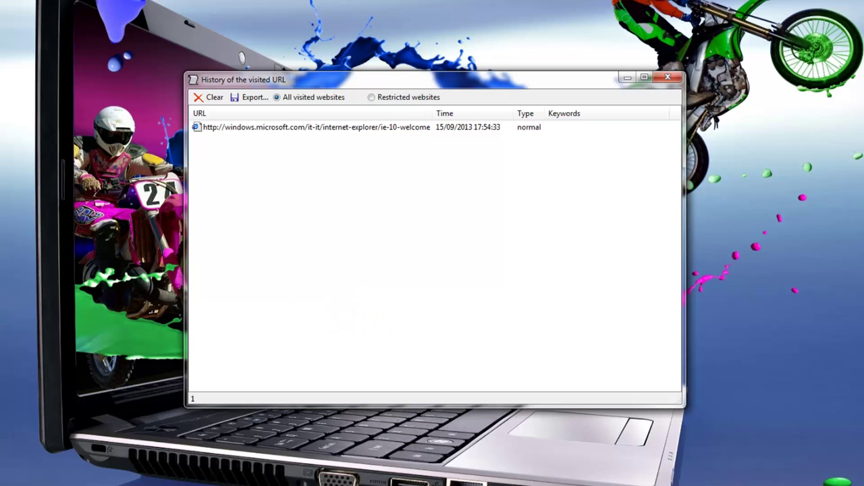
{"action": "left_click", "coordinate": [667, 78]}
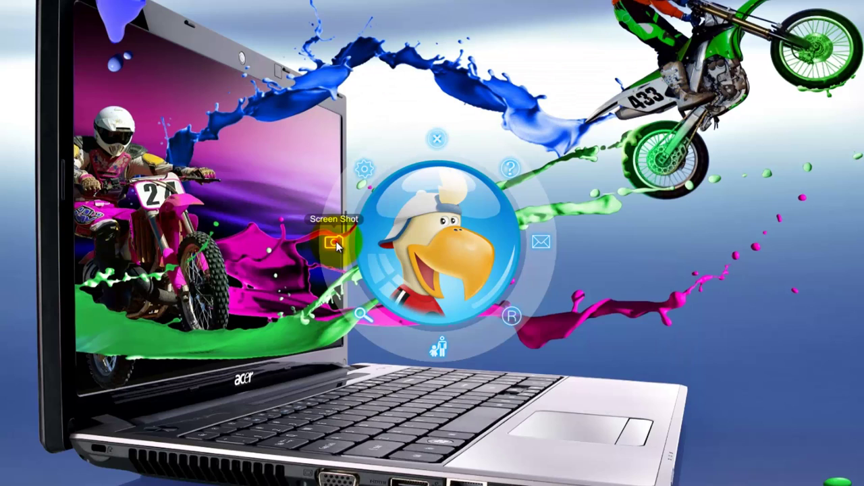
- View the screen log captures for 2013-09-15 from 17:43:17, 17:46:17, 17:49:17 and 17:52:17, and exit the log
{"action": "left_click", "coordinate": [335, 243]}
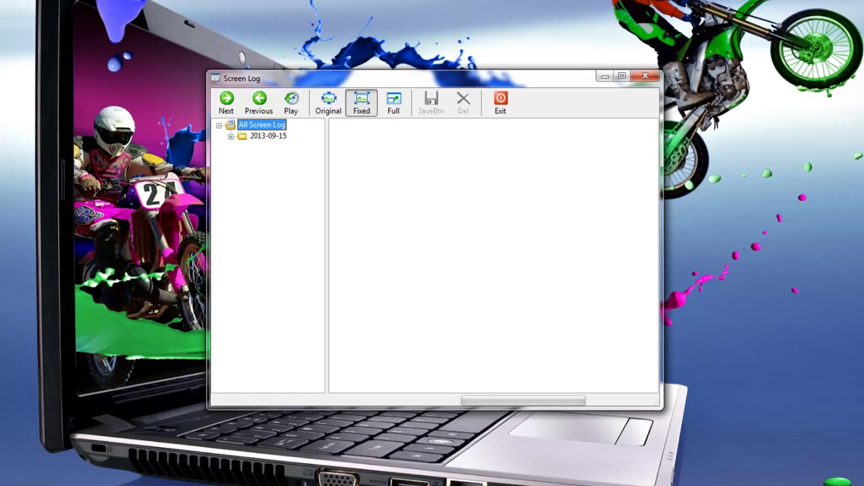
{"action": "left_click", "coordinate": [230, 136]}
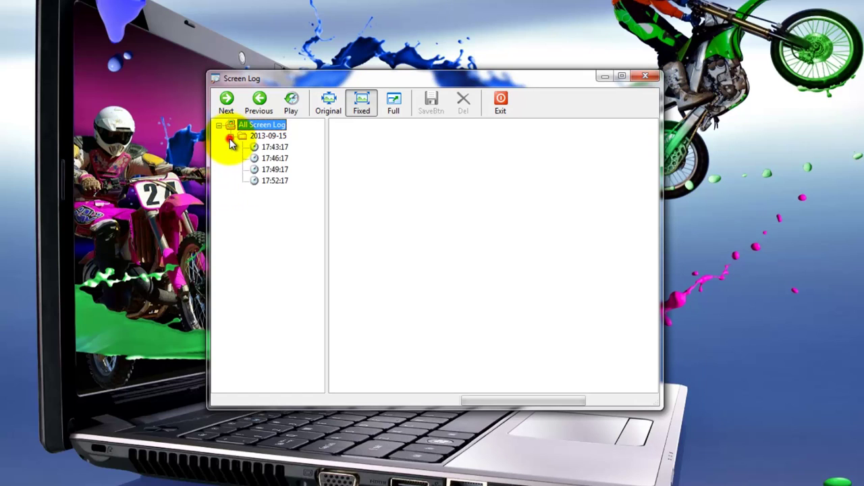
{"action": "left_click", "coordinate": [284, 151]}
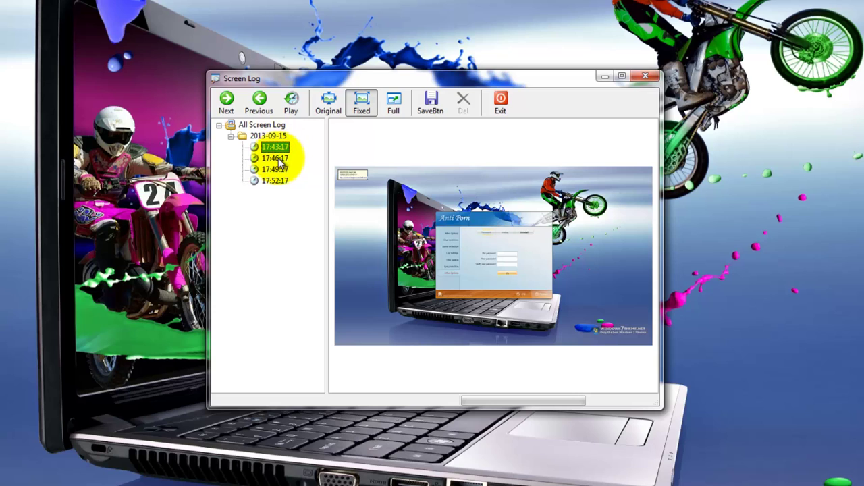
{"action": "left_click", "coordinate": [281, 159]}
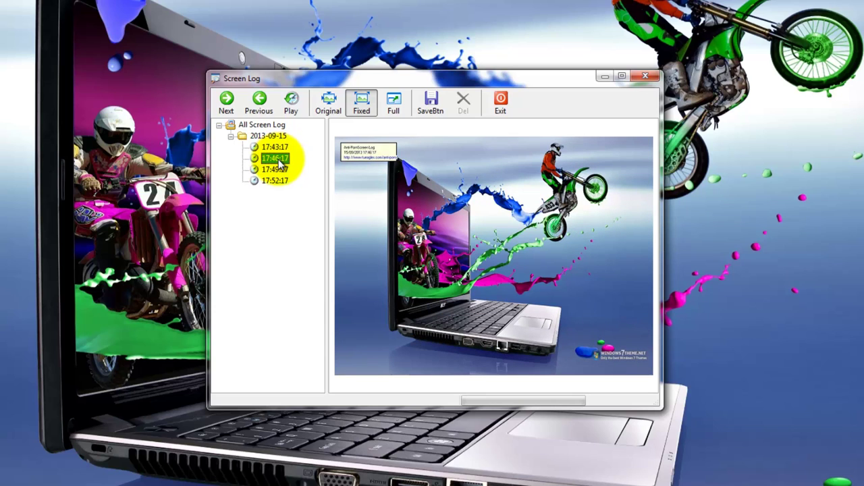
{"action": "left_click", "coordinate": [279, 170]}
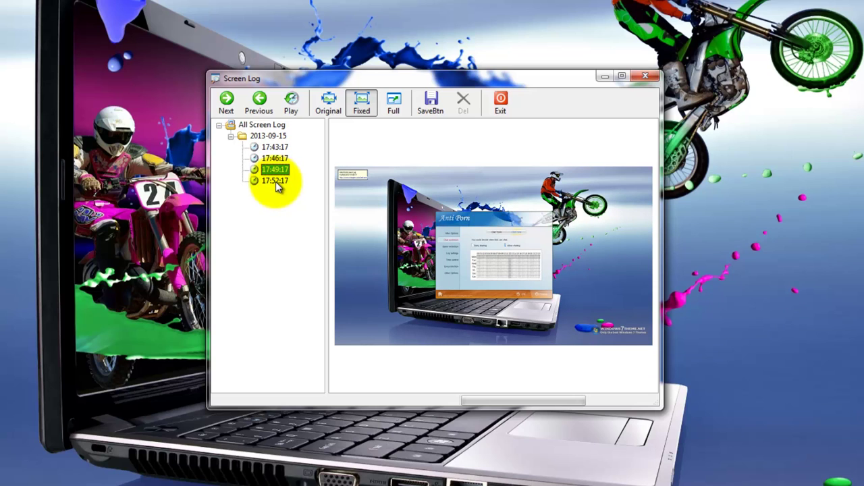
{"action": "left_click", "coordinate": [276, 182]}
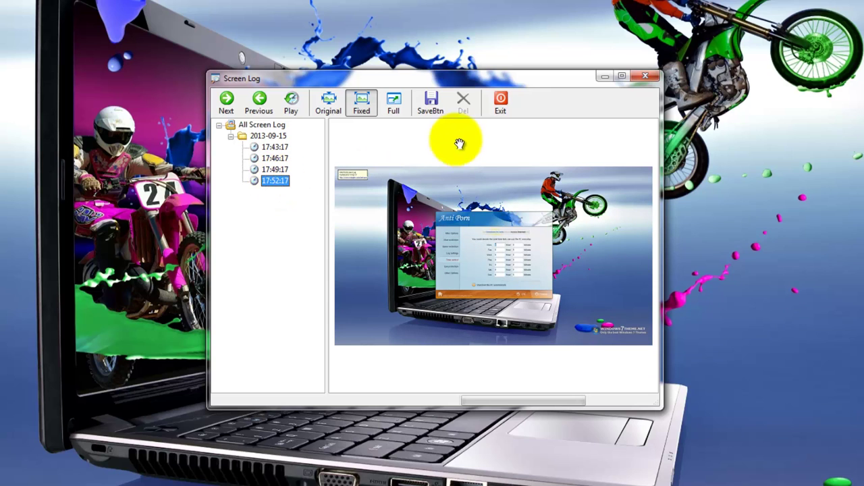
{"action": "left_click", "coordinate": [500, 102]}
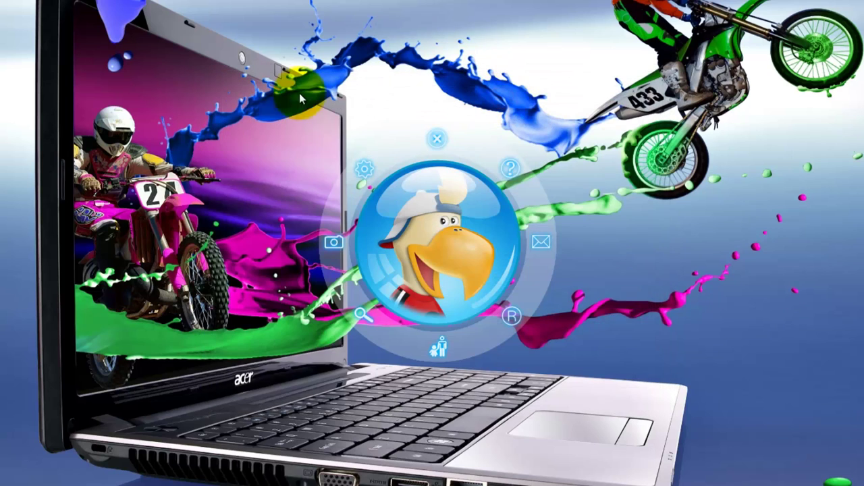
- Reopen the filter settings, accept them and close the program's main controls
{"action": "left_click", "coordinate": [368, 169]}
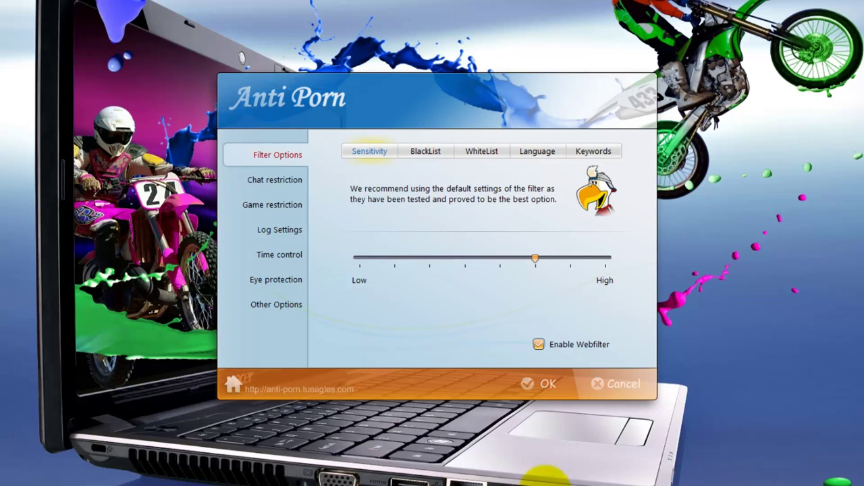
{"action": "left_click", "coordinate": [547, 386]}
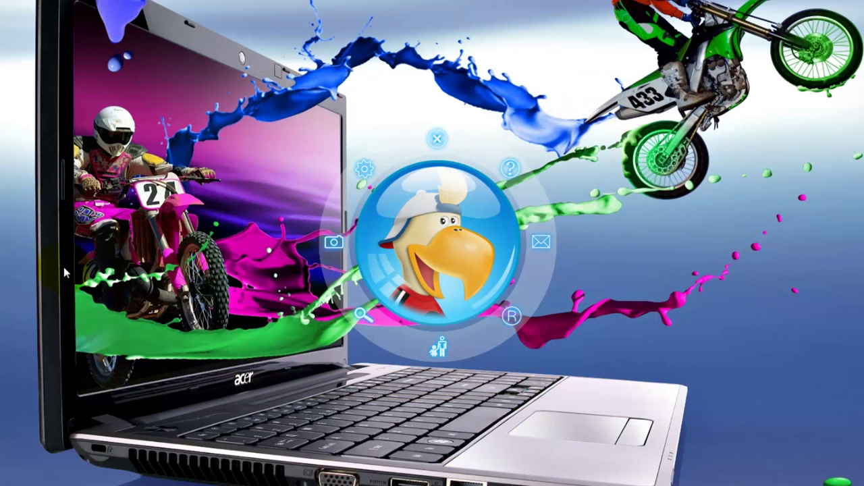
{"action": "left_click", "coordinate": [439, 139]}
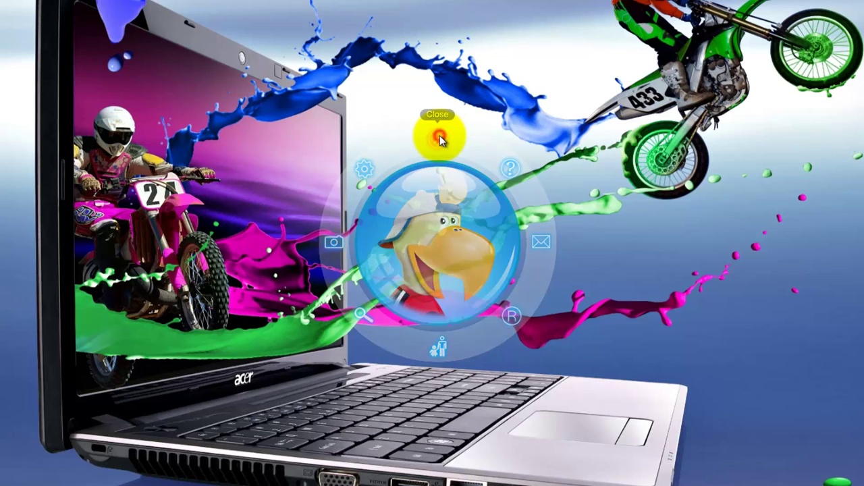